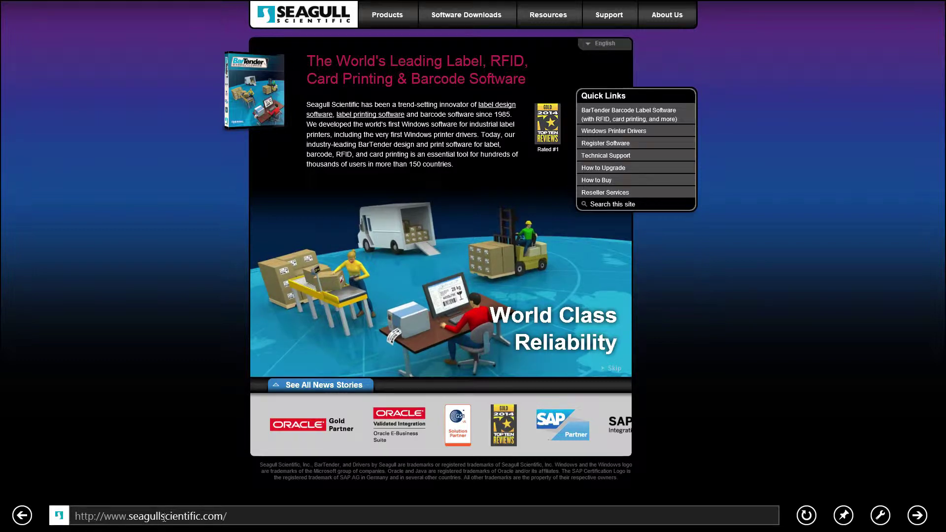
Bring up the Seagull Scientific homepage in Internet Explorer and reveal the Software Downloads menu.
{"action": "left_click", "coordinate": [232, 514]}
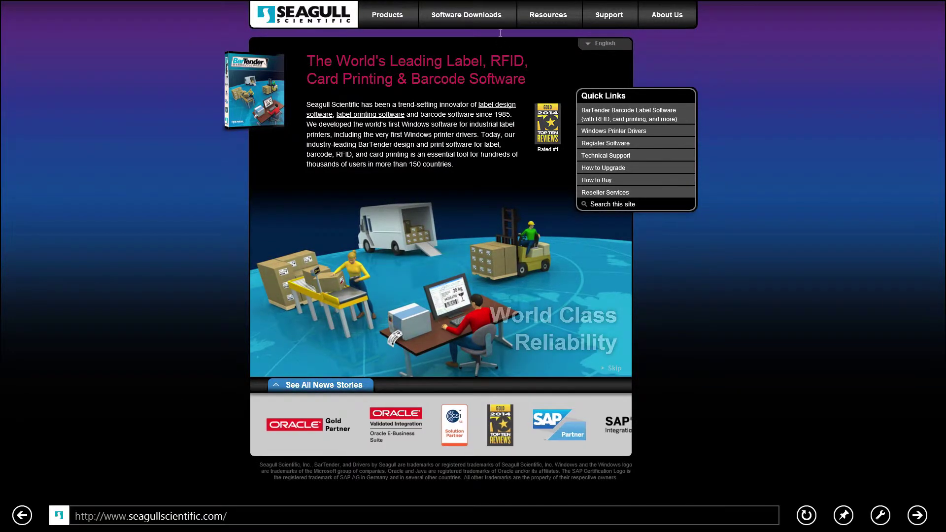
{"action": "mouse_move", "coordinate": [490, 19]}
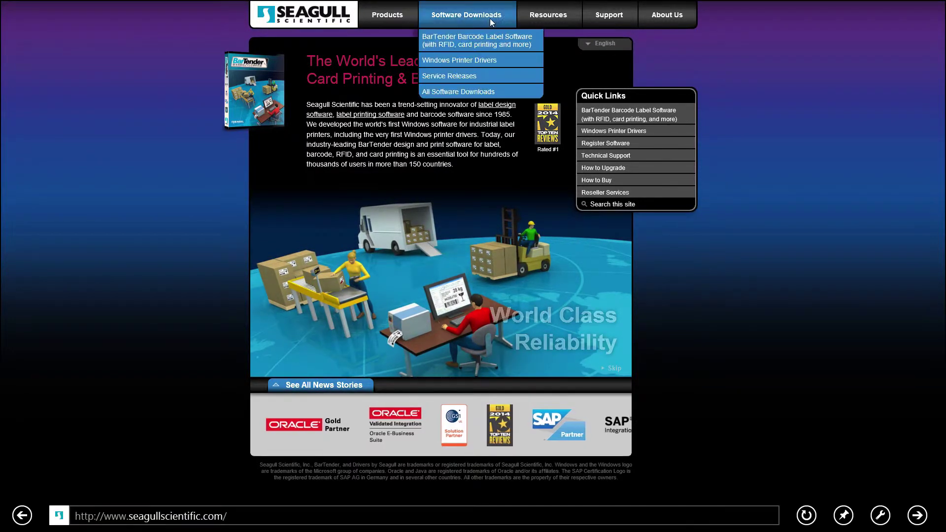
Go to Windows Printer Drivers and open the KROY driver page offering version 7.3.6.
{"action": "left_click", "coordinate": [473, 61]}
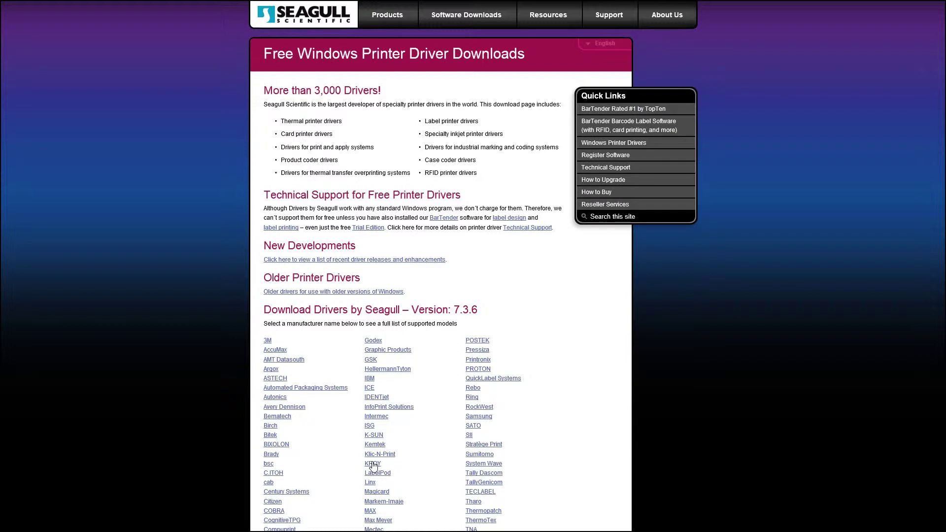
{"action": "left_click", "coordinate": [372, 464]}
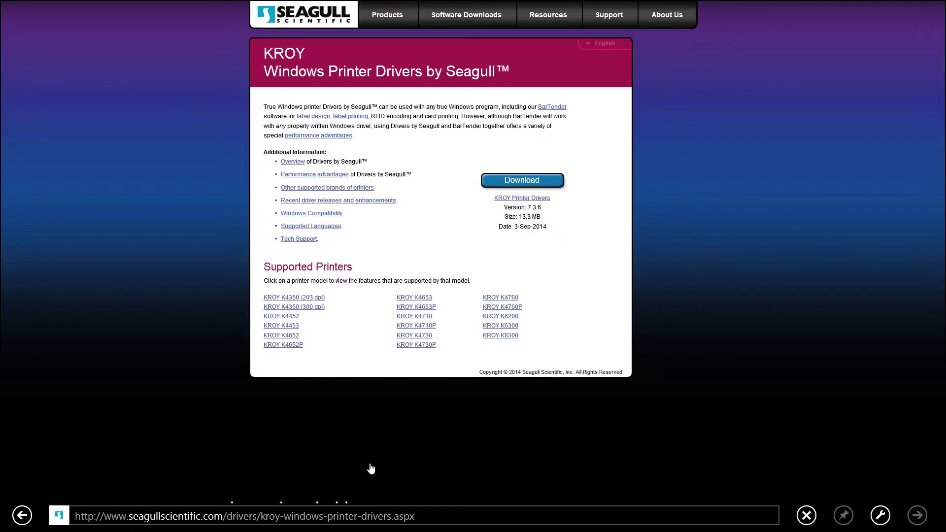
Download the KROY driver installer kroy_7.3.6.exe (13.3 MB) and save it.
{"action": "left_click", "coordinate": [526, 182]}
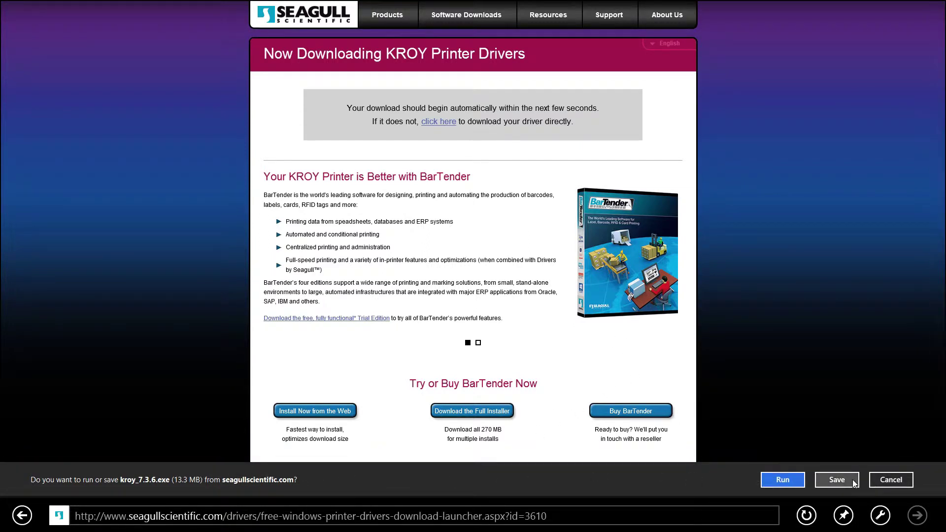
{"action": "left_click", "coordinate": [837, 480]}
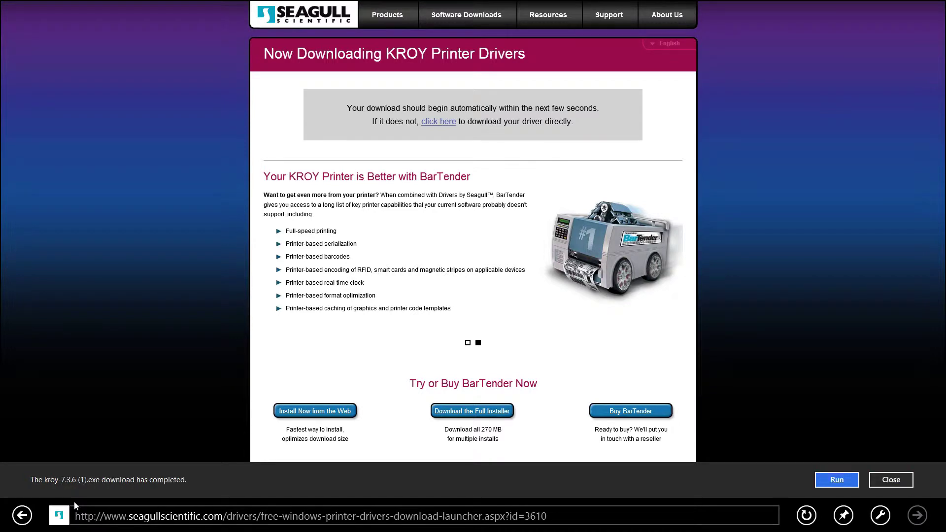
Run the installer, accept the licence and unpack to C:\Seagull, launching the Driver Wizard.
{"action": "left_click", "coordinate": [839, 476]}
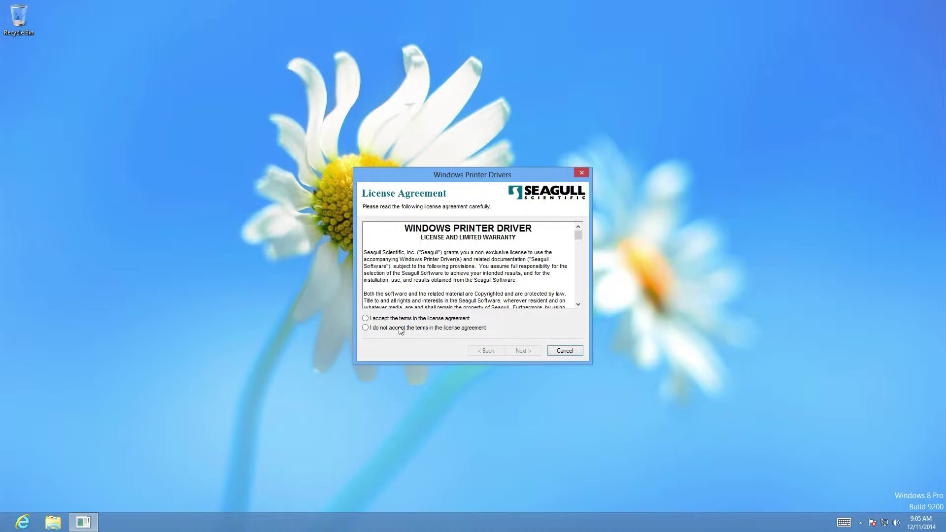
{"action": "left_click", "coordinate": [366, 319]}
{"action": "left_click", "coordinate": [521, 351]}
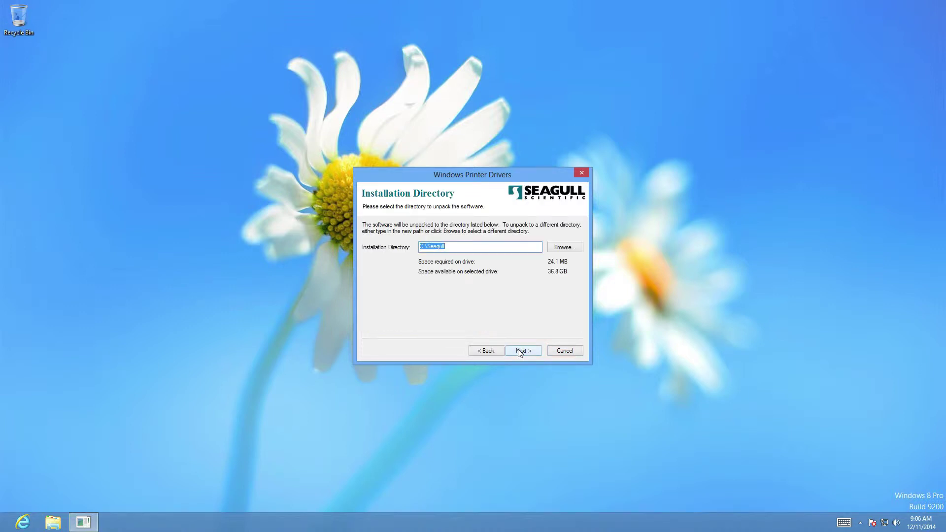
{"action": "left_click", "coordinate": [521, 351]}
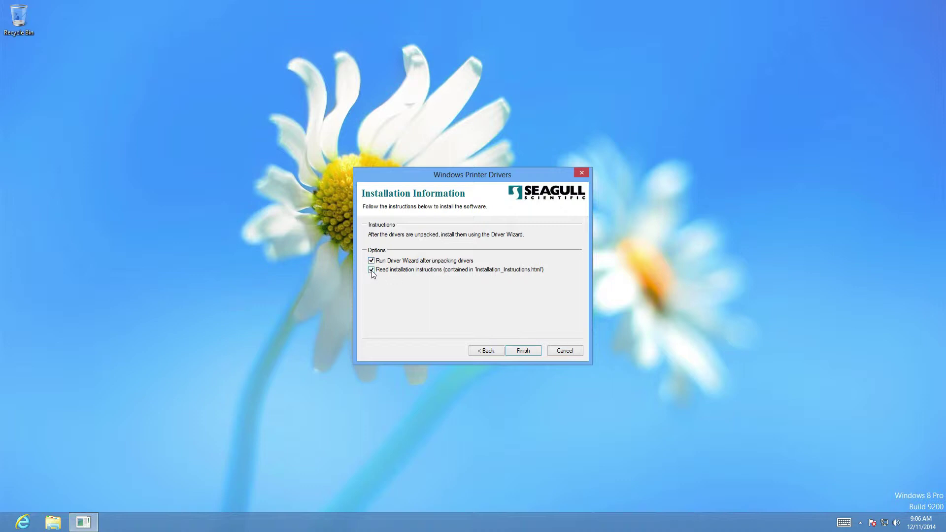
{"action": "left_click", "coordinate": [518, 350]}
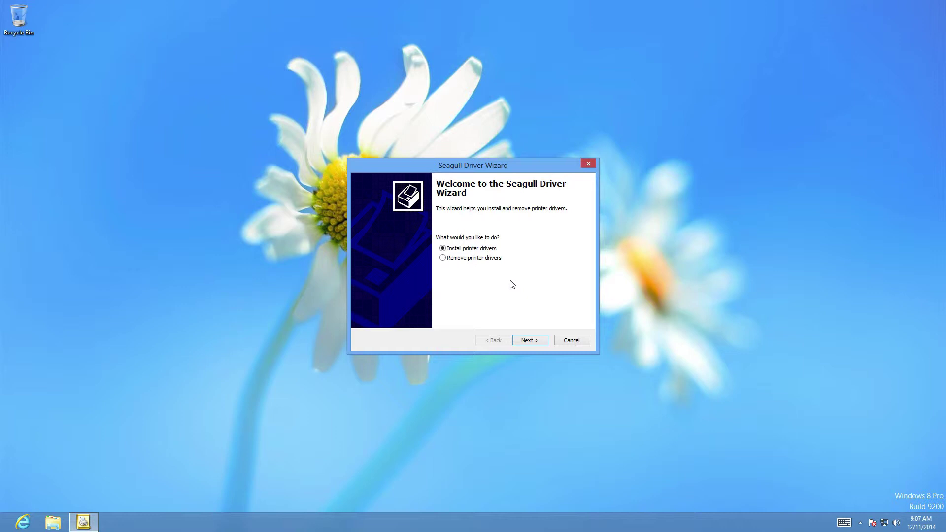
Move past the welcome page and choose 'Other (such as Parallel or Serial)' as the printer connection.
{"action": "left_click", "coordinate": [528, 342]}
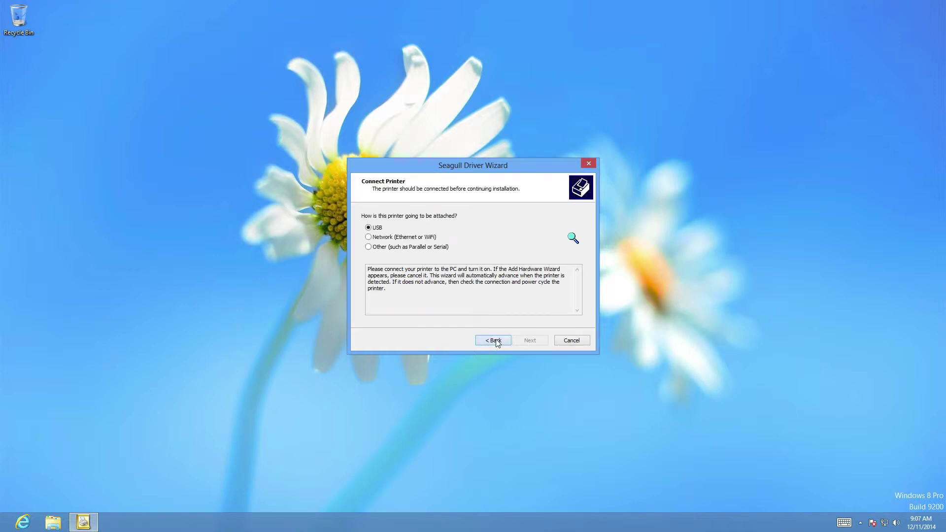
{"action": "left_click", "coordinate": [495, 341]}
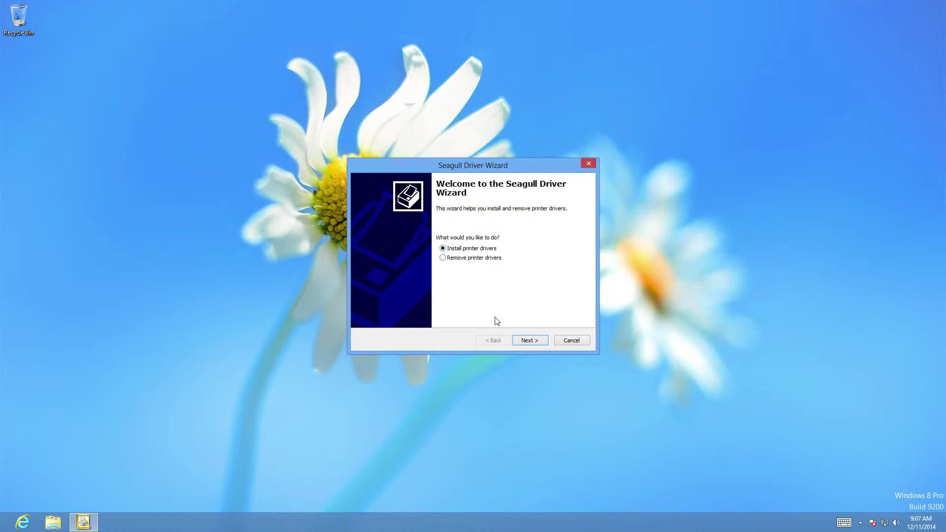
{"action": "left_click", "coordinate": [535, 340]}
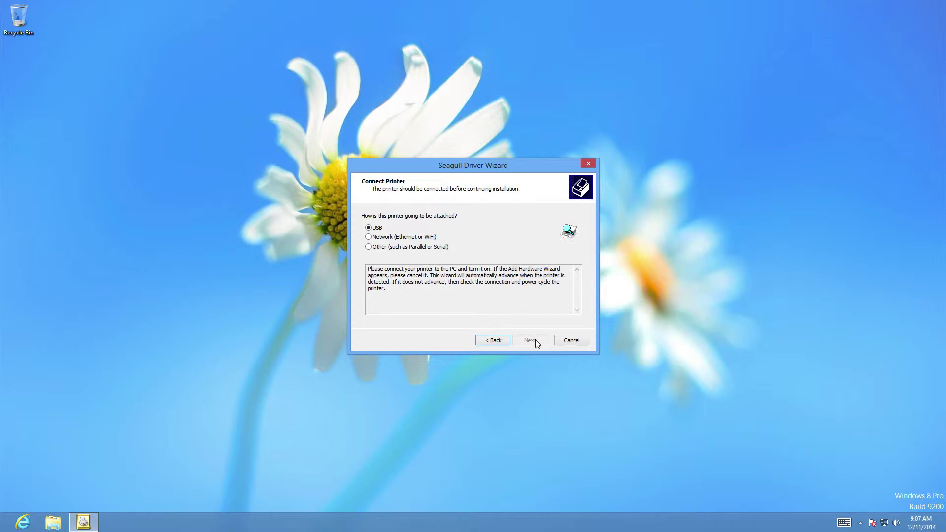
{"action": "left_click", "coordinate": [369, 247]}
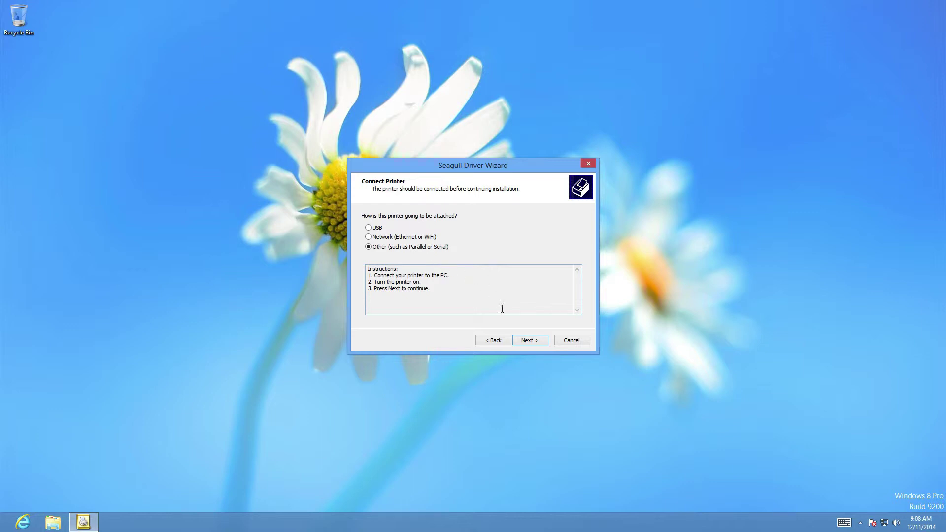
Select the KROY K4350 (300 dpi) model and assign it the LPT1: Parallel Port.
{"action": "left_click", "coordinate": [529, 340]}
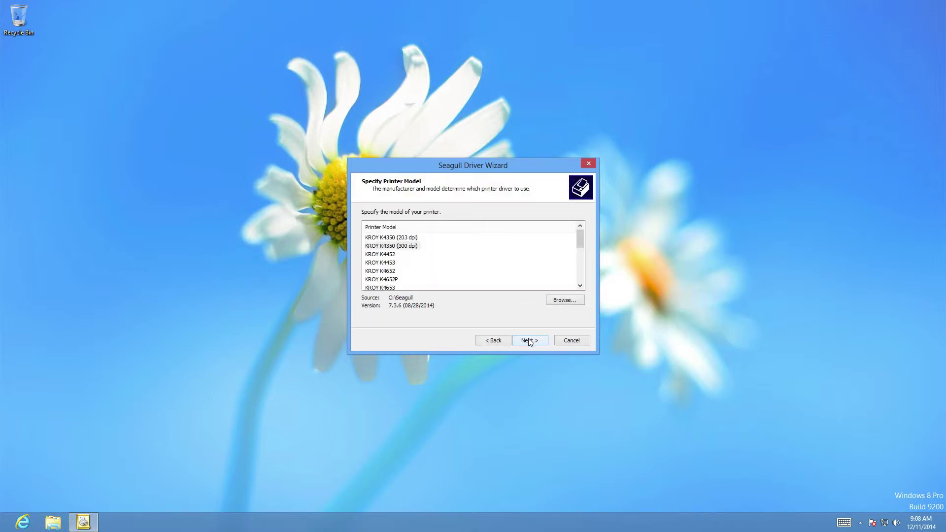
{"action": "left_click", "coordinate": [391, 243]}
{"action": "left_click", "coordinate": [535, 341]}
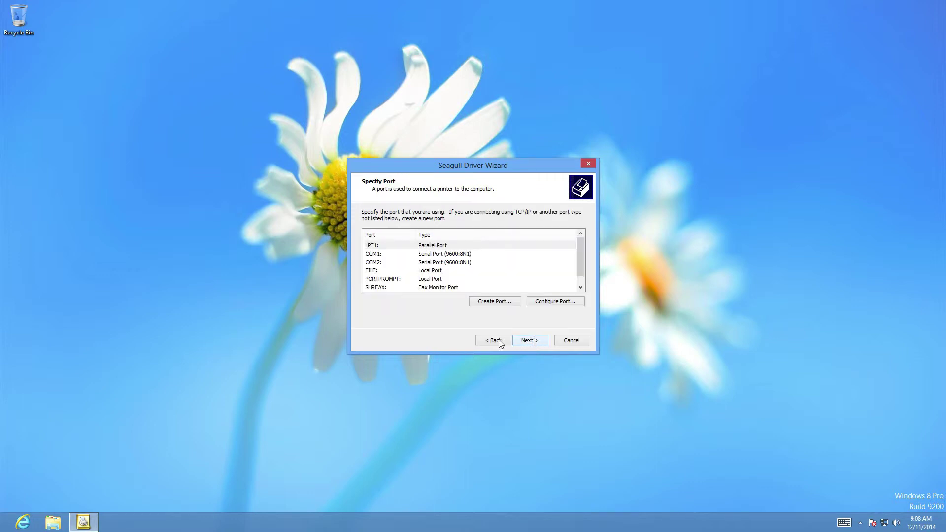
{"action": "left_click", "coordinate": [419, 245]}
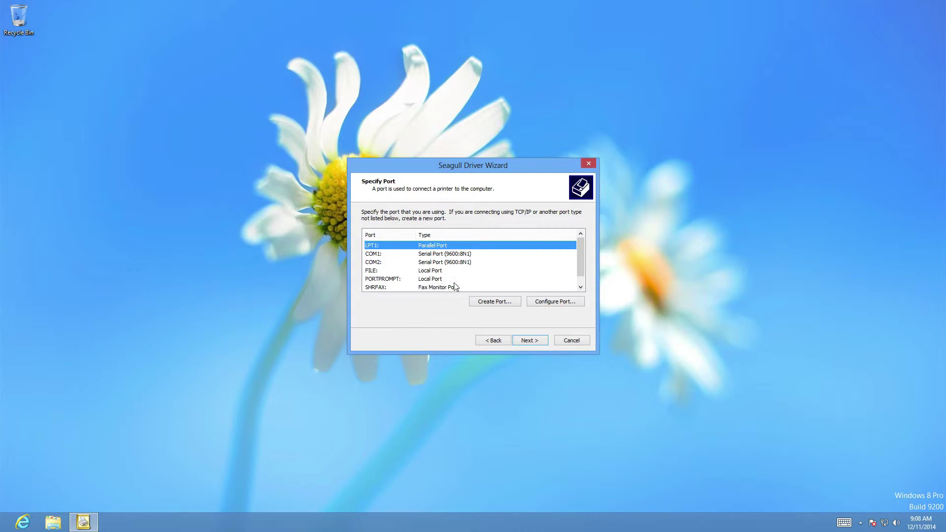
Keep the default printer name unshared, install the driver, and close the finished wizard.
{"action": "left_click", "coordinate": [528, 341]}
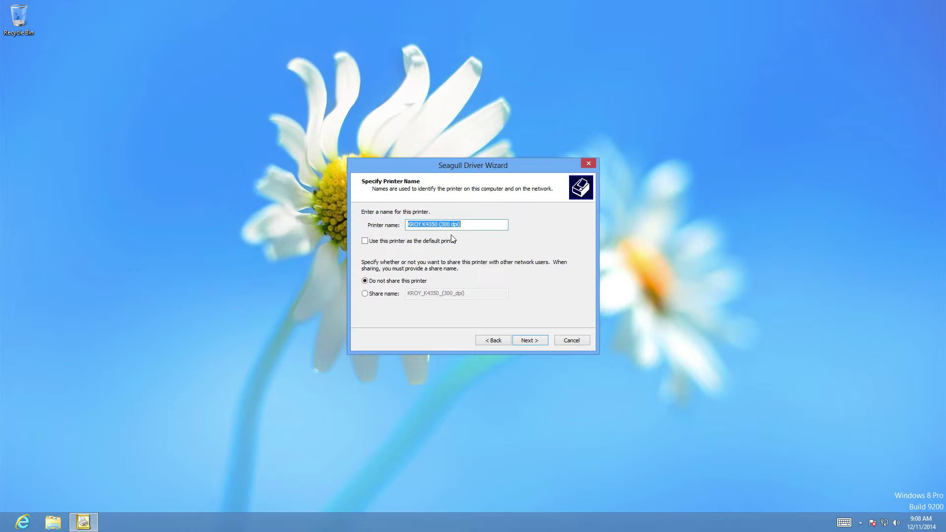
{"action": "left_click", "coordinate": [534, 341]}
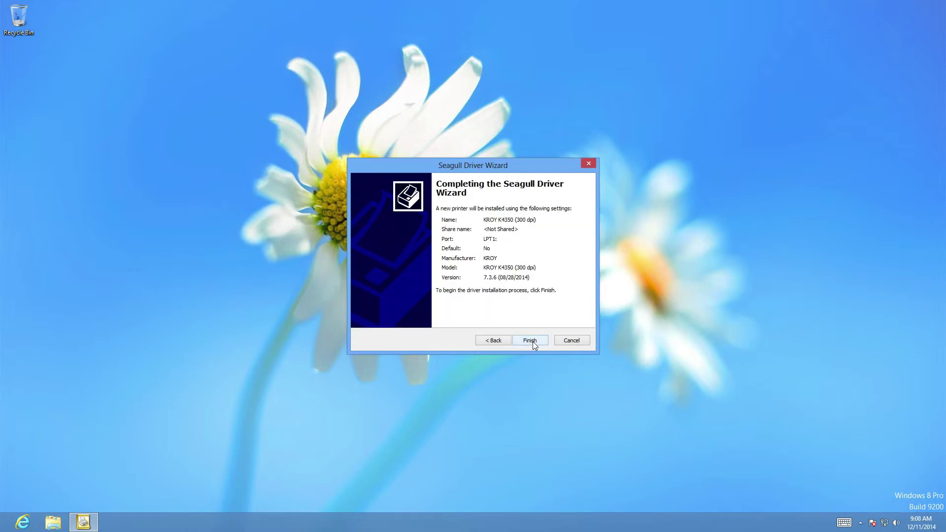
{"action": "left_click", "coordinate": [533, 342]}
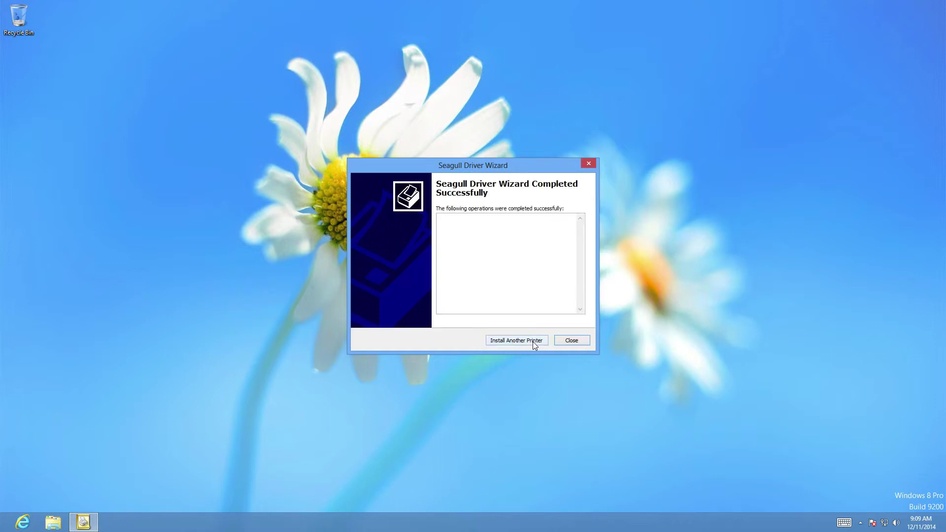
{"action": "left_click", "coordinate": [567, 341]}
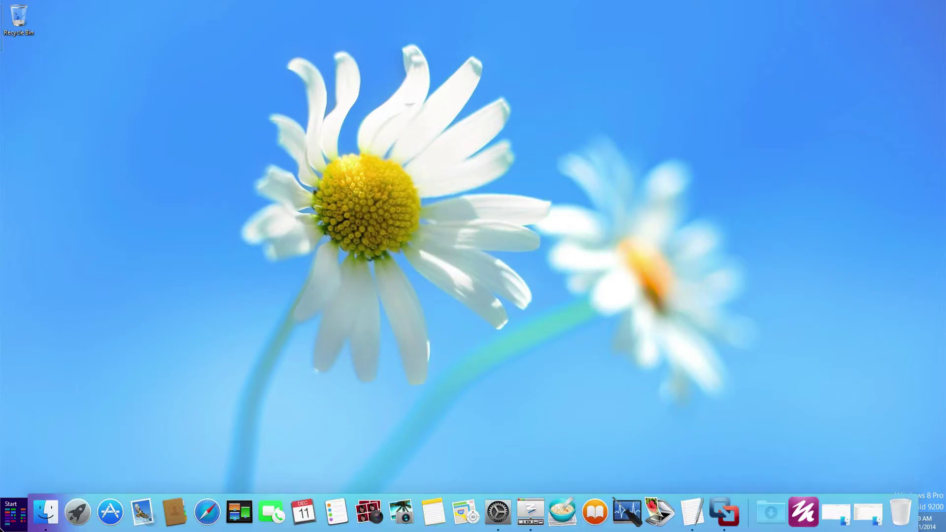
Search Windows 8 Settings for 'printers' from the Start screen.
{"action": "left_click", "coordinate": [5, 523]}
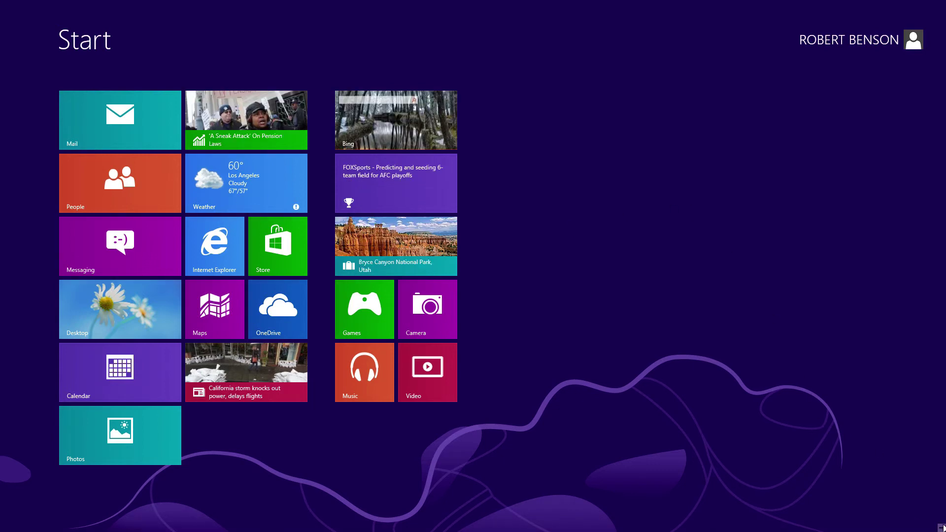
{"action": "mouse_move", "coordinate": [943, 530]}
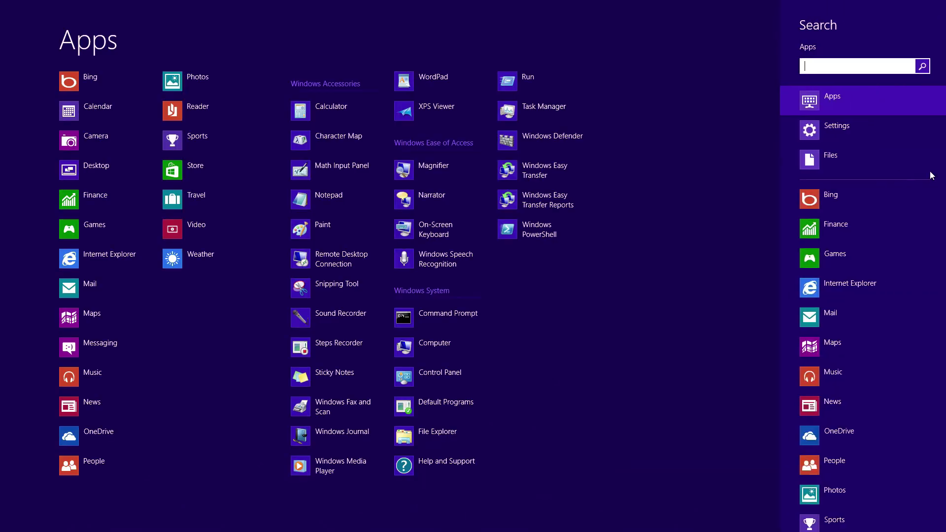
{"action": "left_click", "coordinate": [809, 131]}
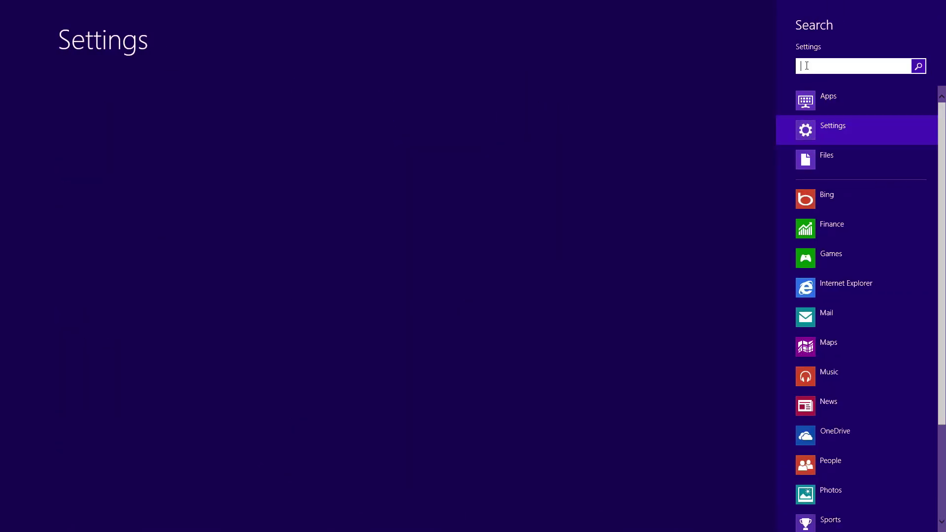
{"action": "type", "text": "print"}
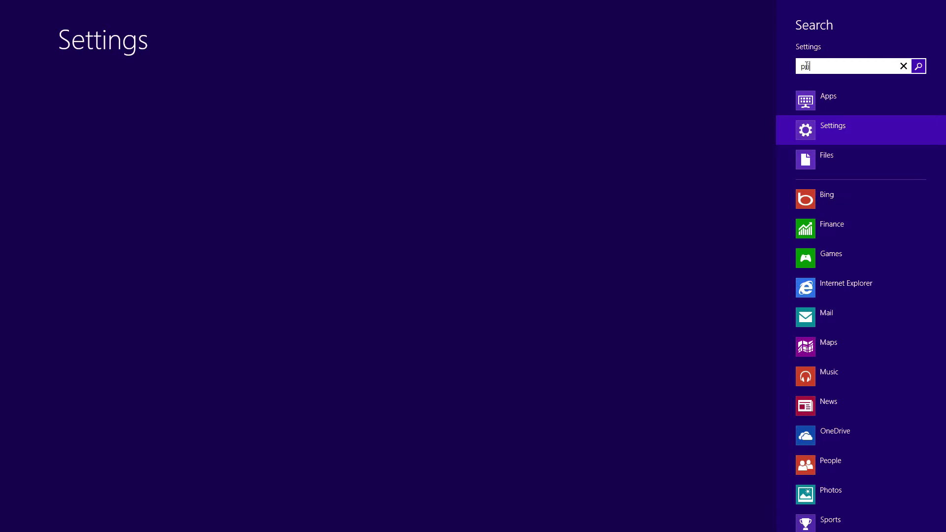
{"action": "type", "text": "ers"}
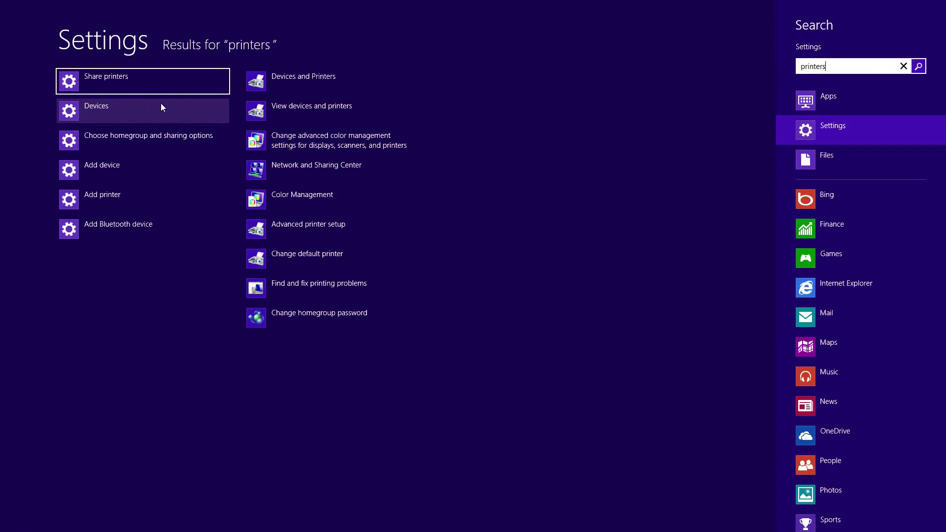
In Devices and Printers, verify the KROY K4350 printer's Ports tab has LPT1 ticked, then OK.
{"action": "left_click", "coordinate": [268, 80]}
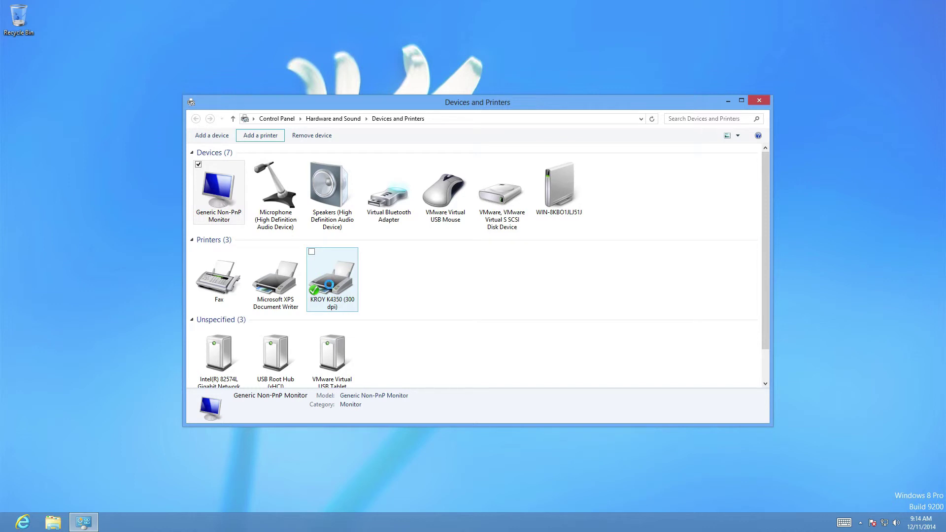
{"action": "right_click", "coordinate": [330, 289]}
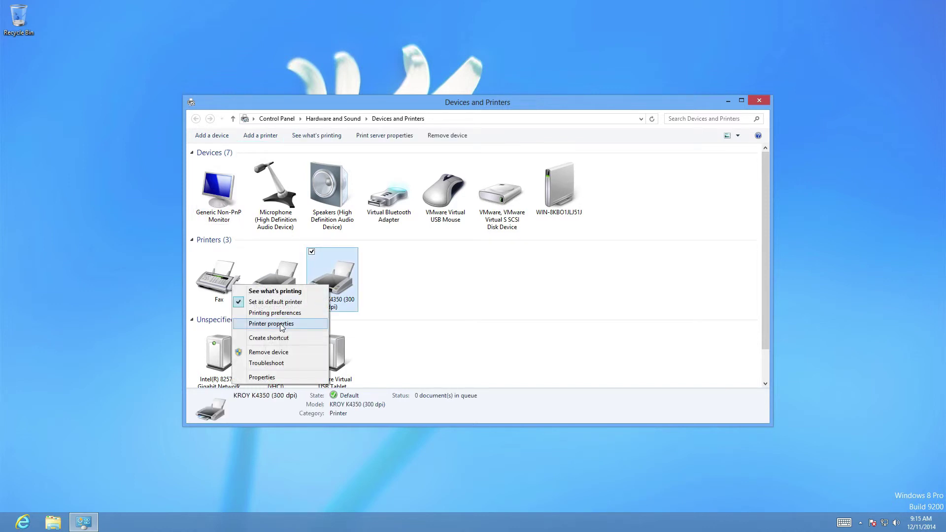
{"action": "left_click", "coordinate": [271, 324]}
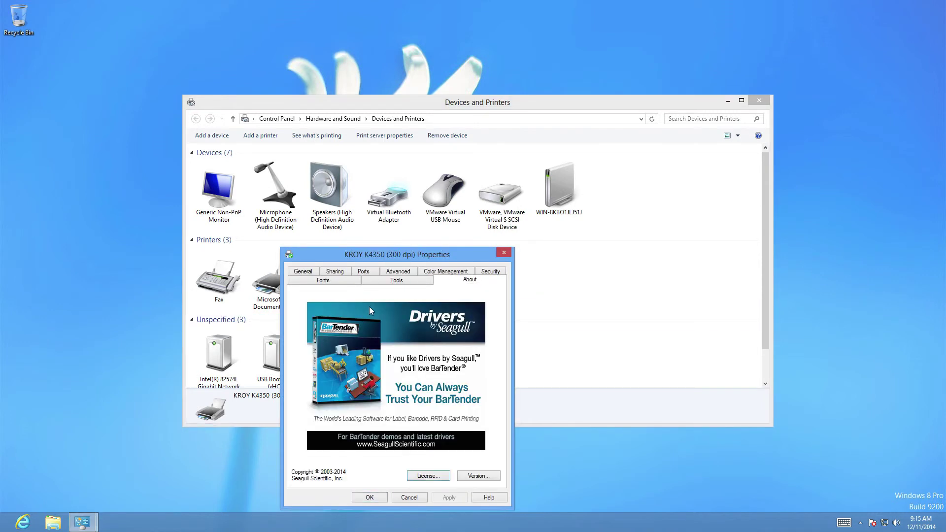
{"action": "left_click", "coordinate": [364, 274]}
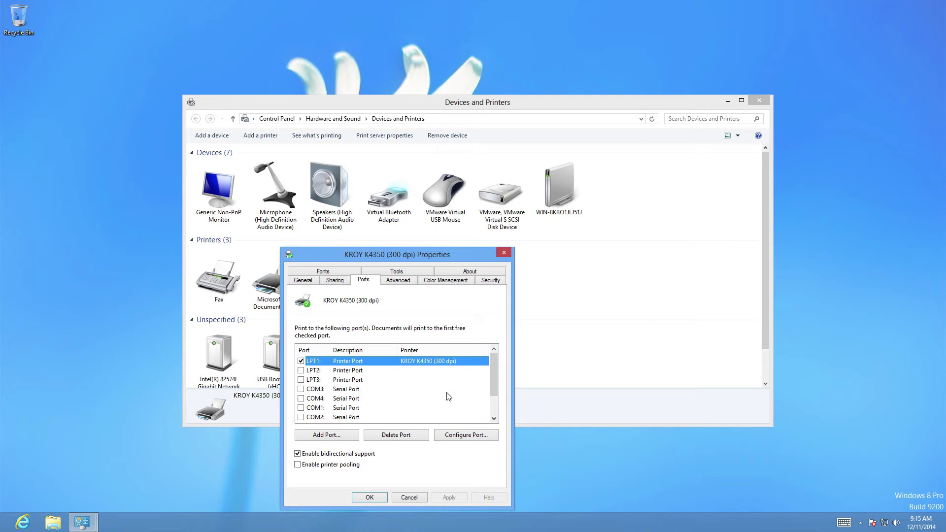
{"action": "left_click_drag", "start_coordinate": [494, 392], "coordinate": [495, 419]}
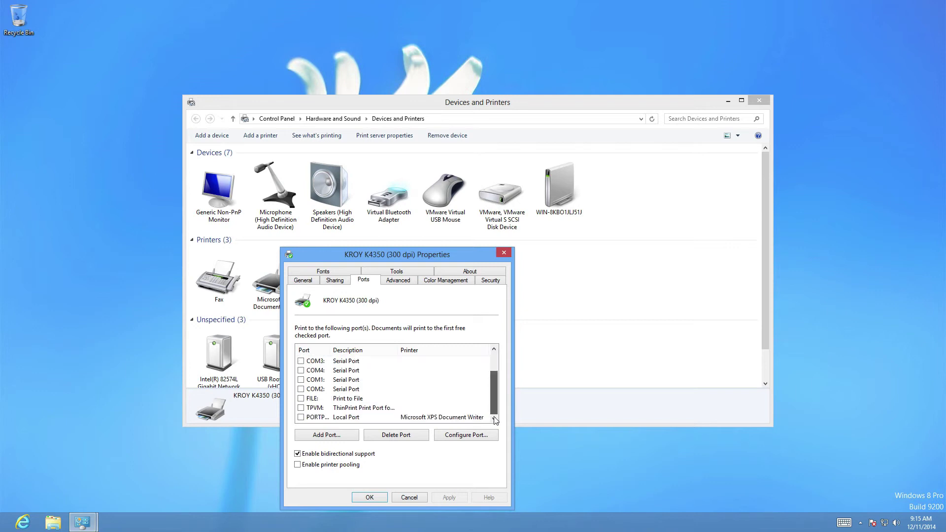
{"action": "scroll", "coordinate": [394, 390], "scroll_direction": "up", "scroll_amount": 3}
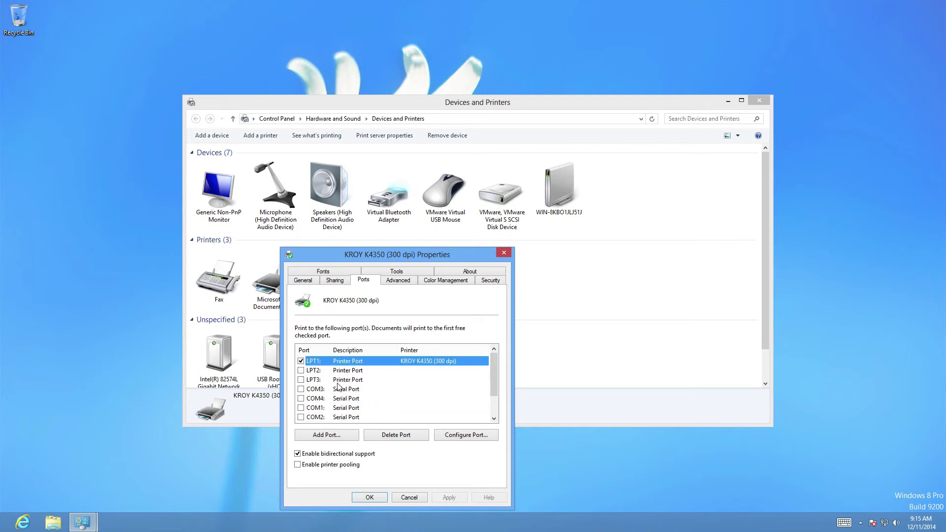
{"action": "left_click", "coordinate": [372, 498]}
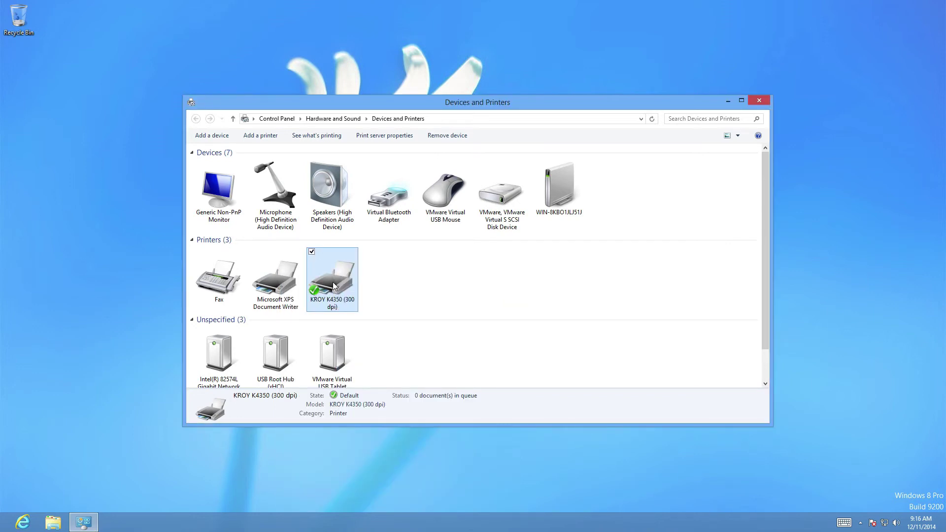
In the KROY printer's Printing Preferences, set Stock method to Direct Thermal and type to Continuous.
{"action": "right_click", "coordinate": [334, 286]}
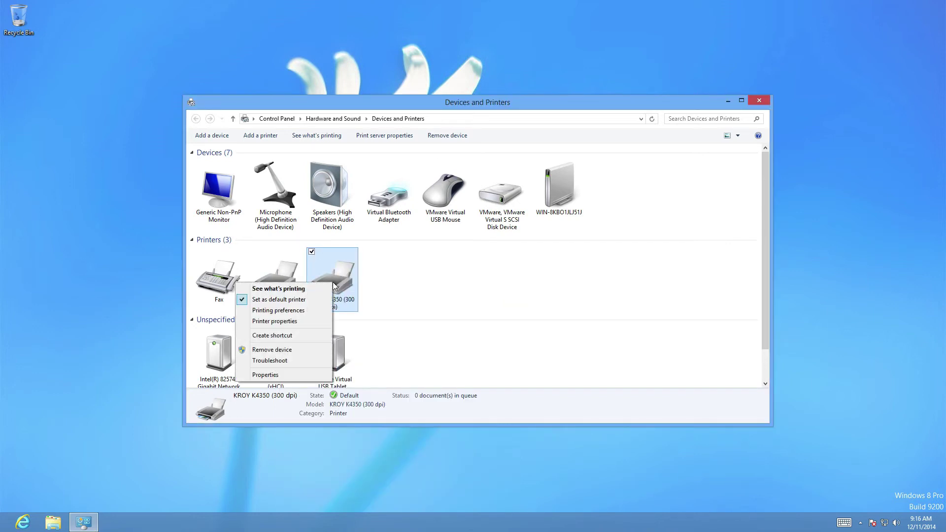
{"action": "left_click", "coordinate": [300, 310]}
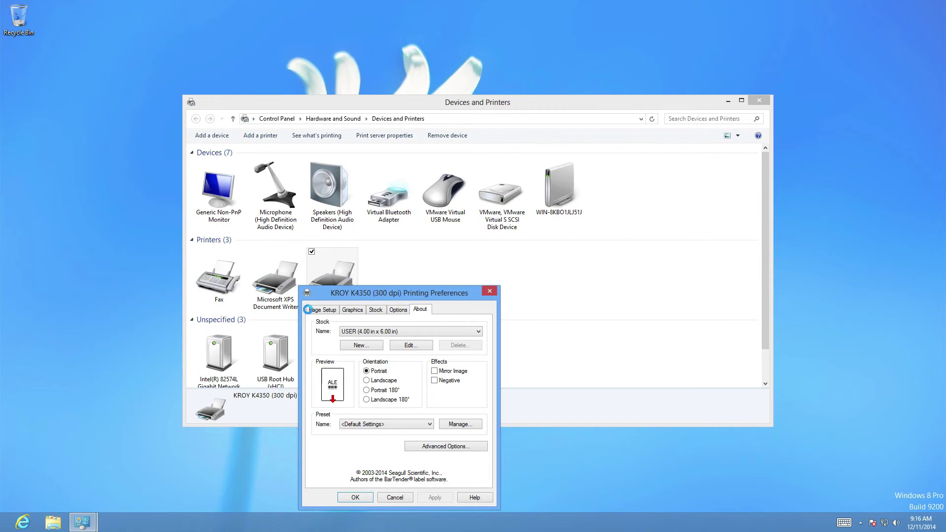
{"action": "left_click_drag", "start_coordinate": [368, 292], "coordinate": [375, 236]}
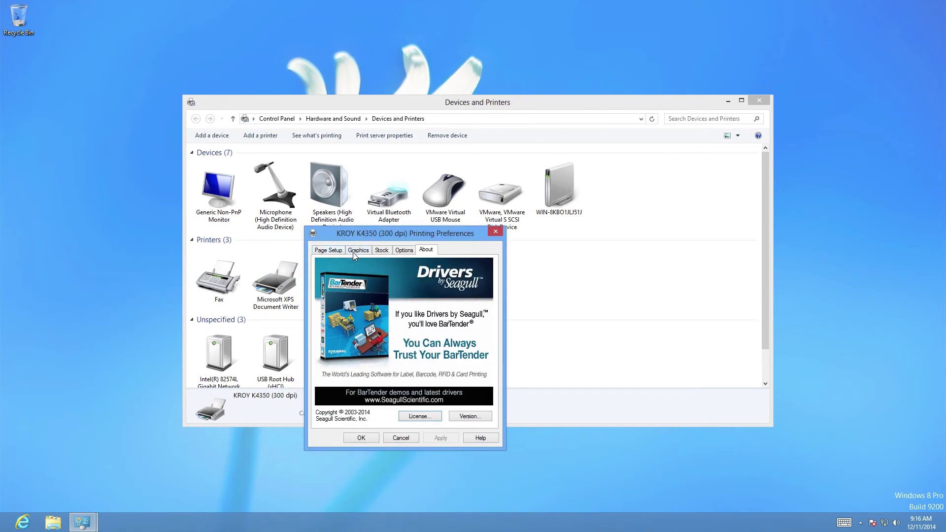
{"action": "left_click", "coordinate": [383, 252]}
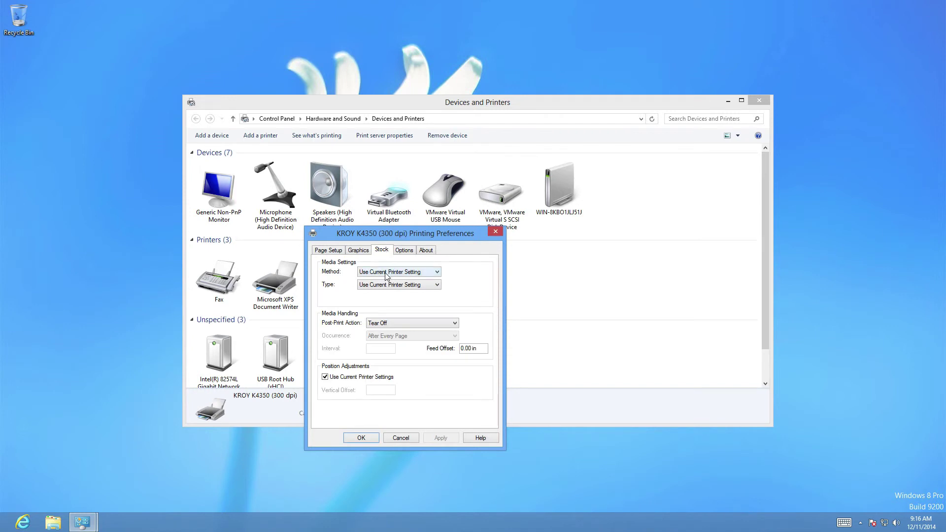
{"action": "left_click", "coordinate": [385, 272]}
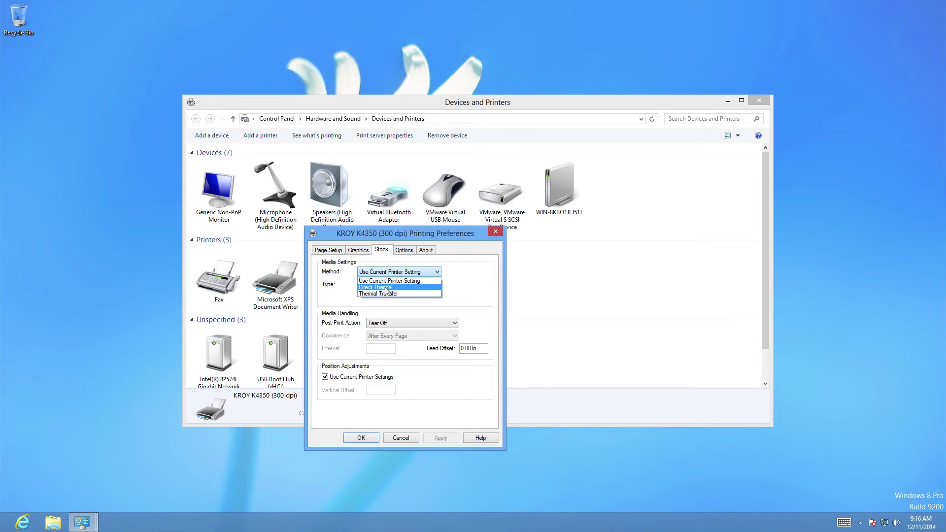
{"action": "left_click", "coordinate": [386, 290]}
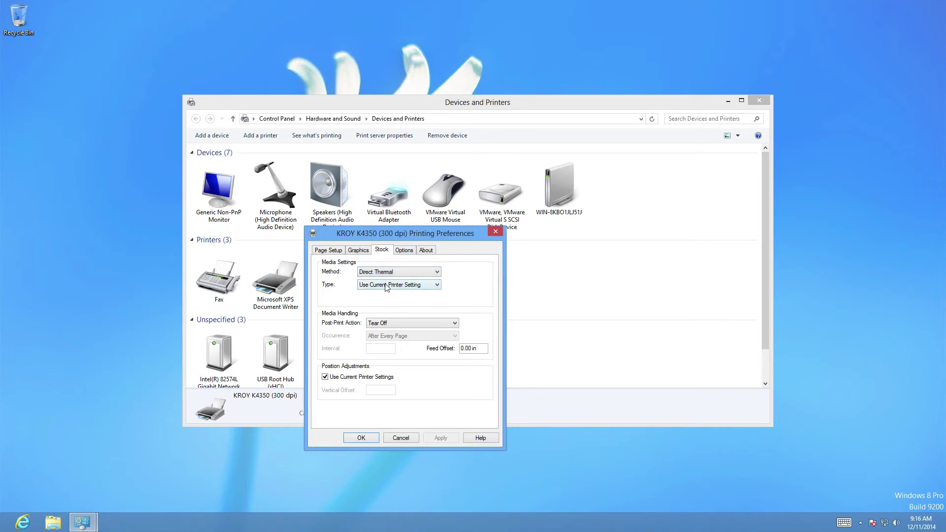
{"action": "left_click", "coordinate": [387, 285]}
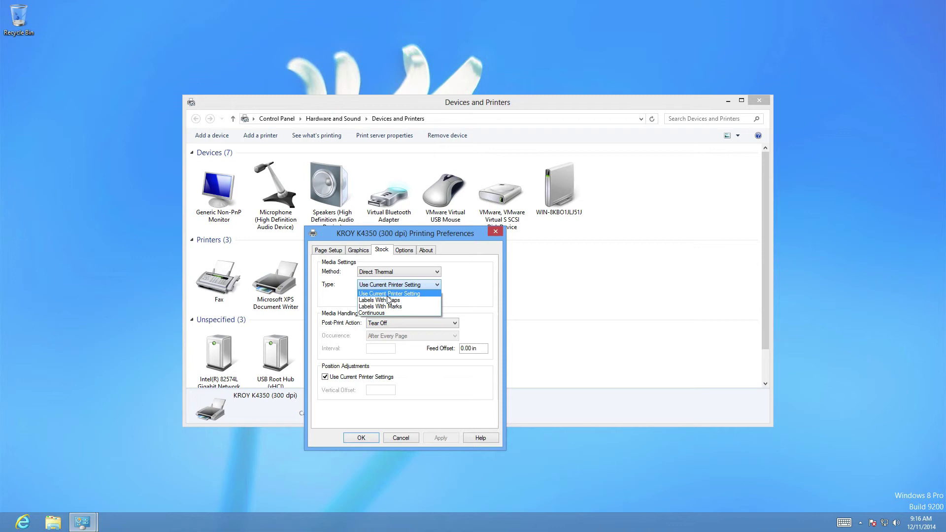
{"action": "left_click", "coordinate": [381, 314]}
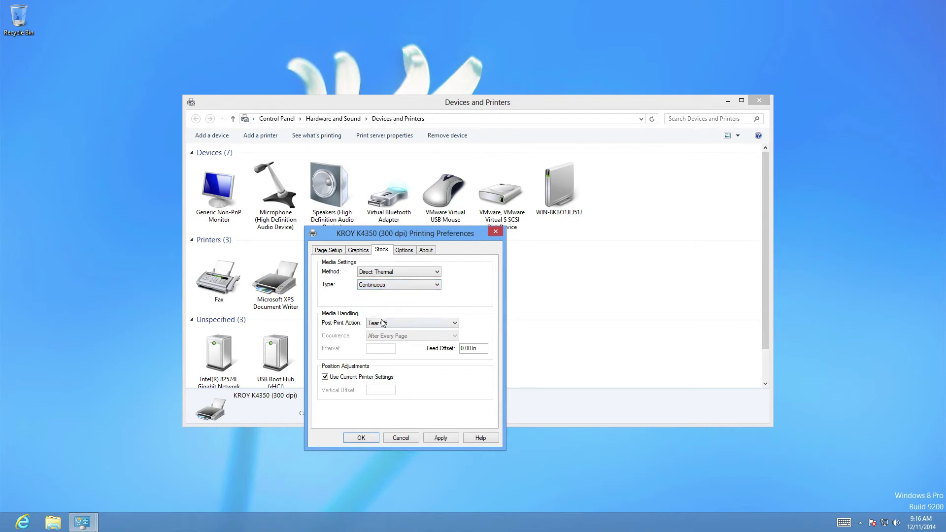
Try Cut as the post-print action, occurring after each job.
{"action": "left_click", "coordinate": [383, 324]}
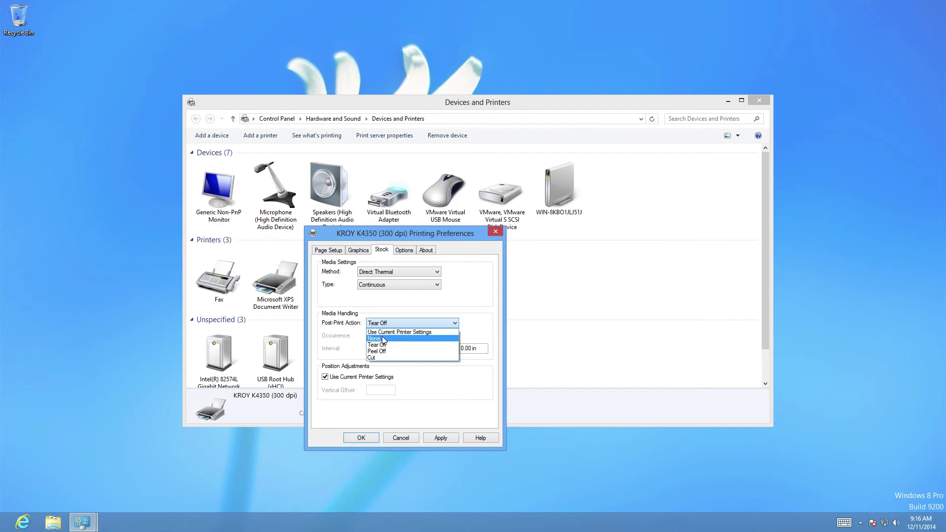
{"action": "left_click", "coordinate": [383, 339]}
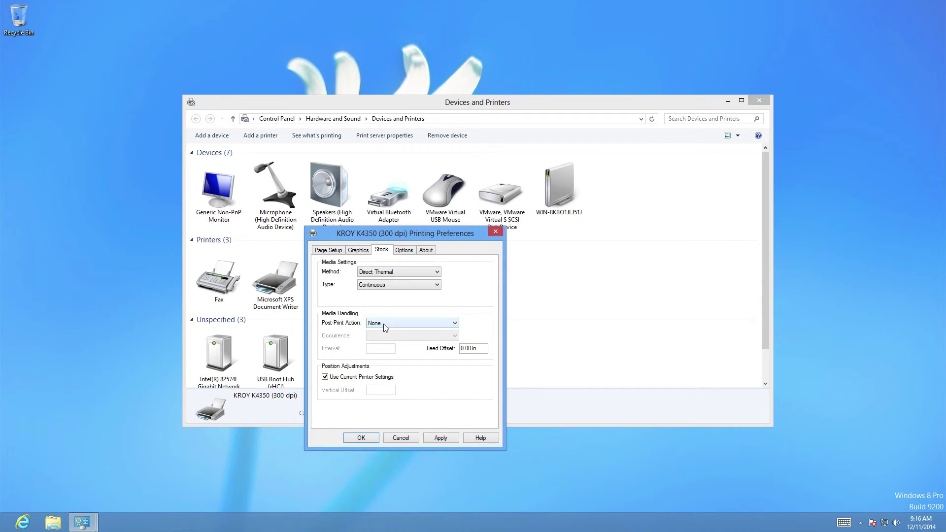
{"action": "left_click", "coordinate": [385, 323]}
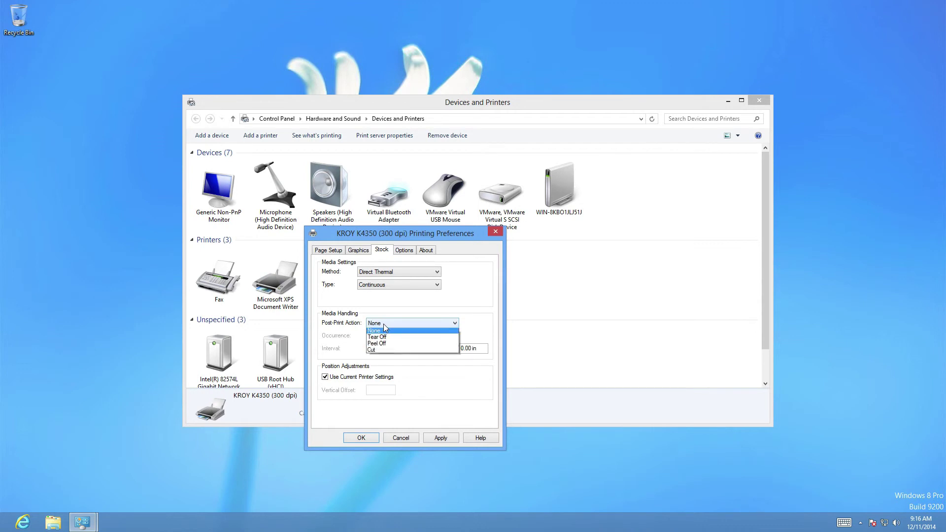
{"action": "left_click", "coordinate": [380, 358]}
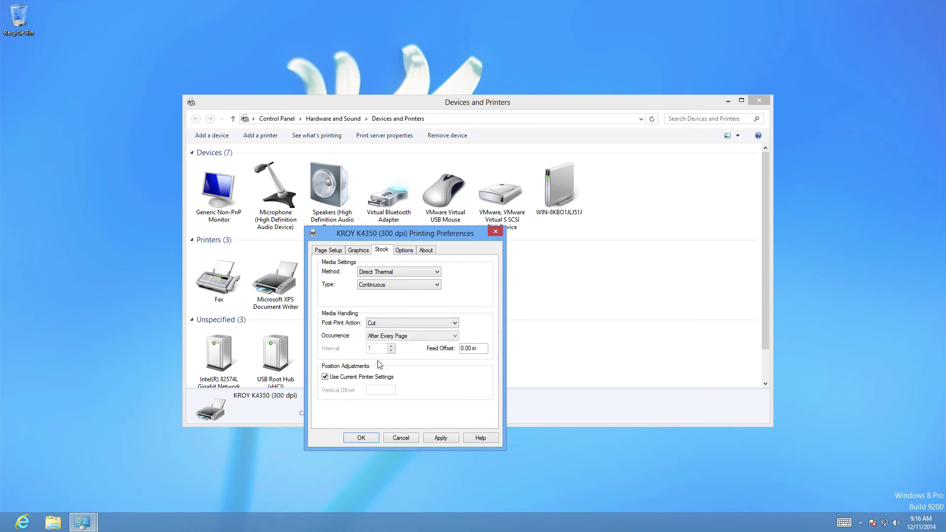
{"action": "left_click", "coordinate": [391, 337]}
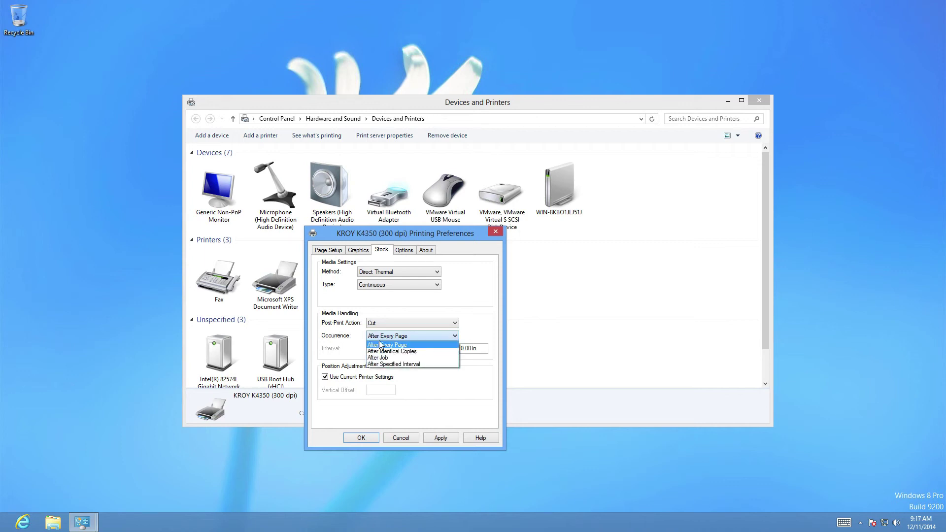
{"action": "left_click", "coordinate": [384, 358]}
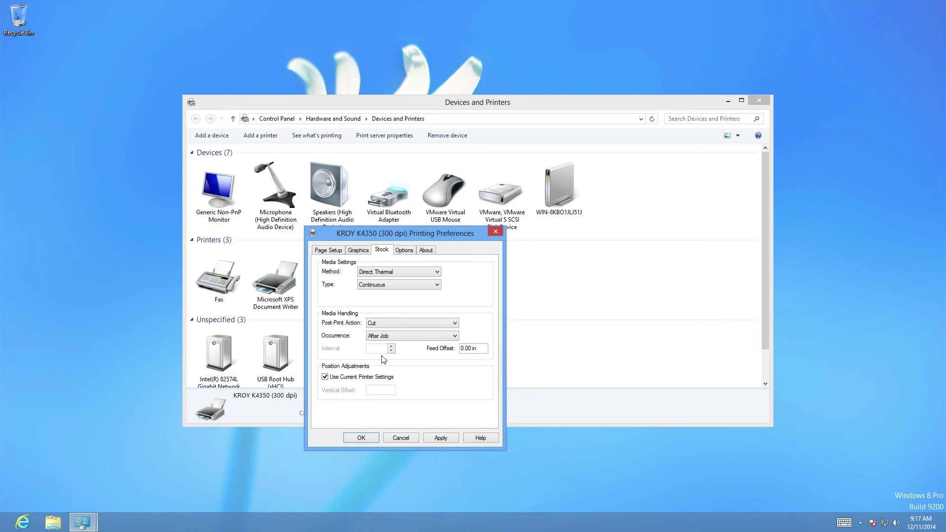
Revert the post-print action to None, apply the stock settings and show the Options page.
{"action": "left_click", "coordinate": [388, 322]}
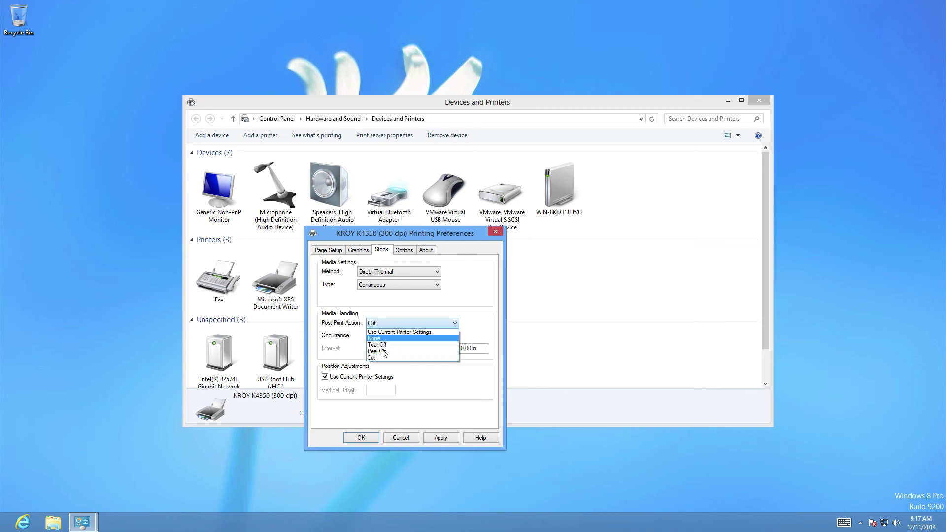
{"action": "left_click", "coordinate": [382, 339]}
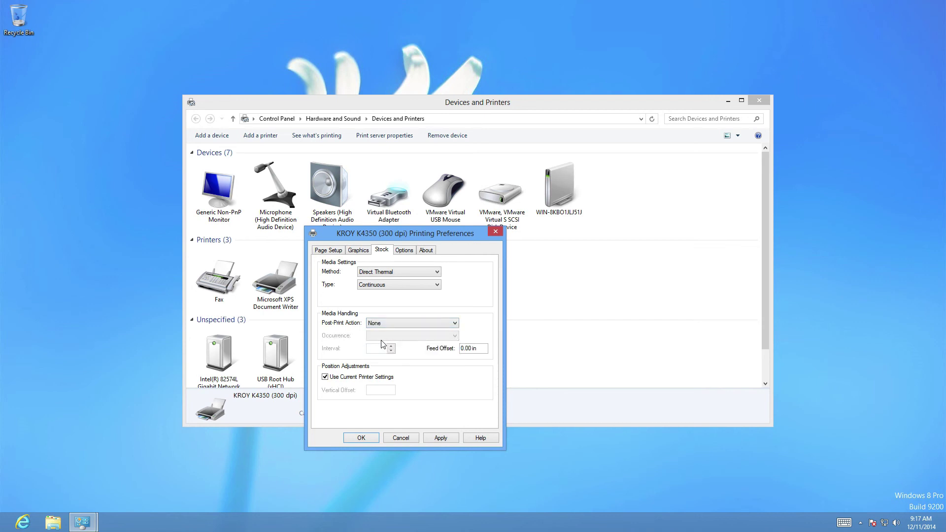
{"action": "left_click", "coordinate": [446, 439]}
{"action": "left_click", "coordinate": [446, 438]}
{"action": "left_click", "coordinate": [402, 251]}
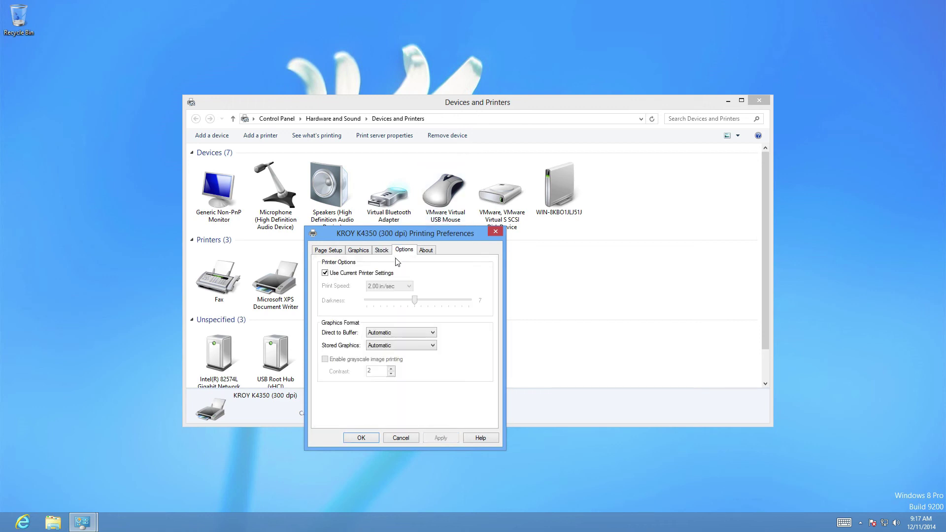
Override the printer's own settings with print speed 1.50 in/sec and darkness 10, apply, and close preferences.
{"action": "left_click", "coordinate": [325, 274]}
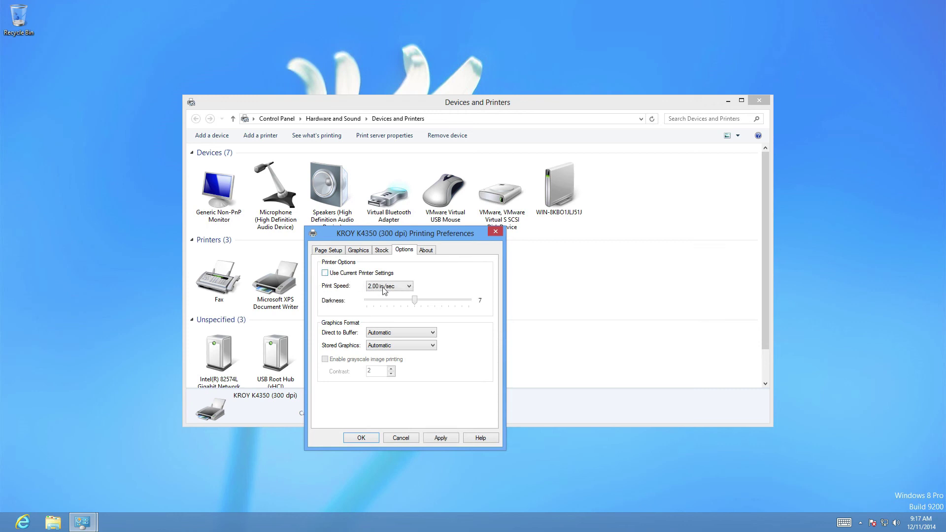
{"action": "left_click", "coordinate": [384, 287]}
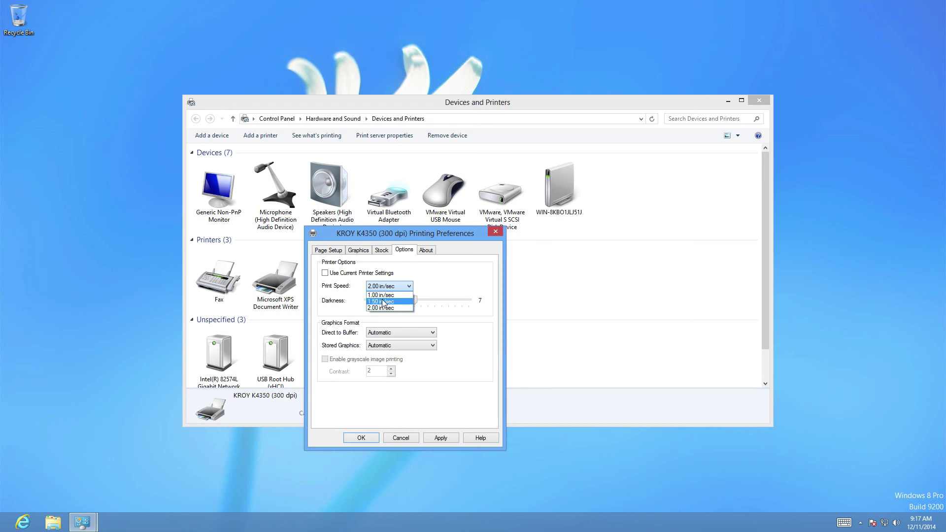
{"action": "left_click", "coordinate": [383, 302]}
{"action": "left_click_drag", "start_coordinate": [415, 302], "coordinate": [437, 305]}
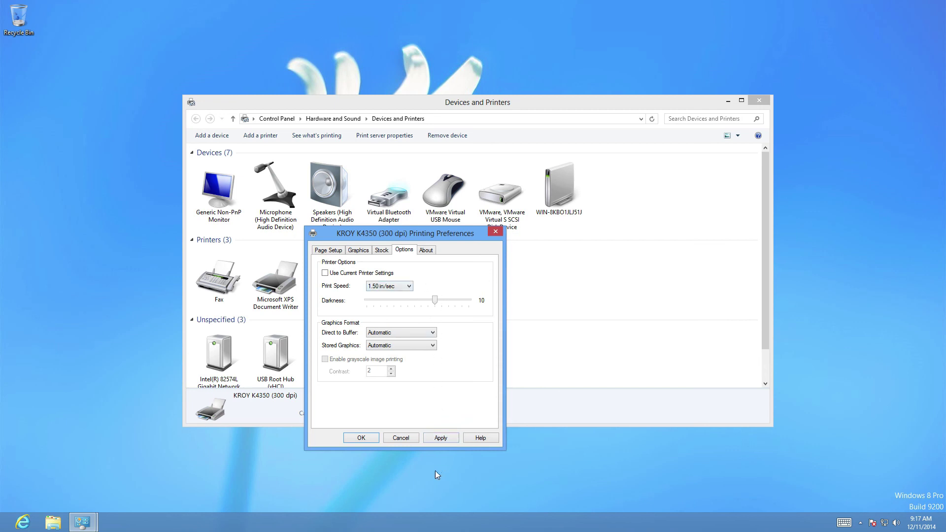
{"action": "left_click", "coordinate": [436, 437]}
{"action": "left_click", "coordinate": [370, 434]}
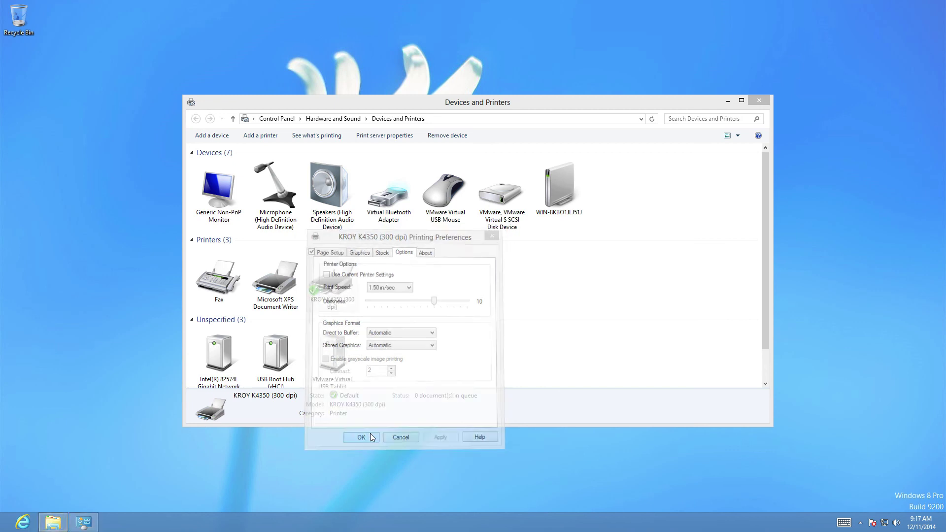
{"action": "left_click", "coordinate": [437, 294]}
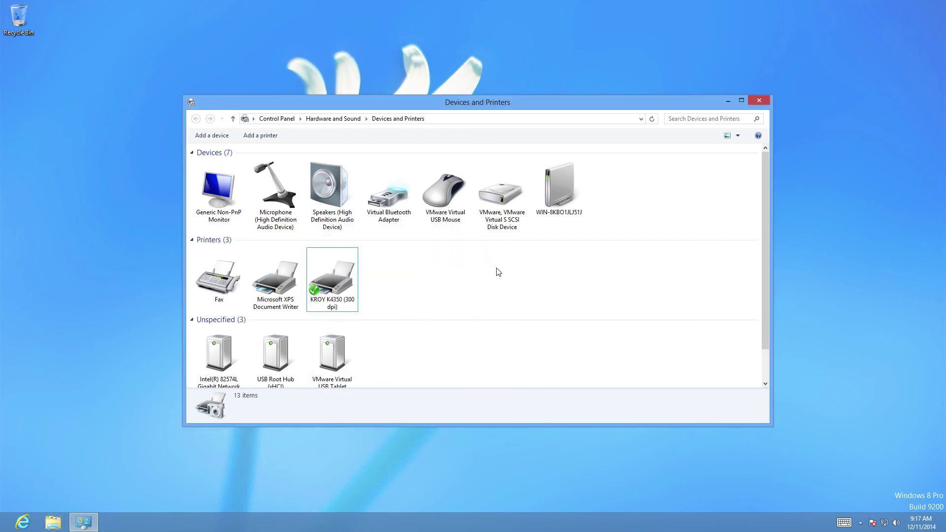